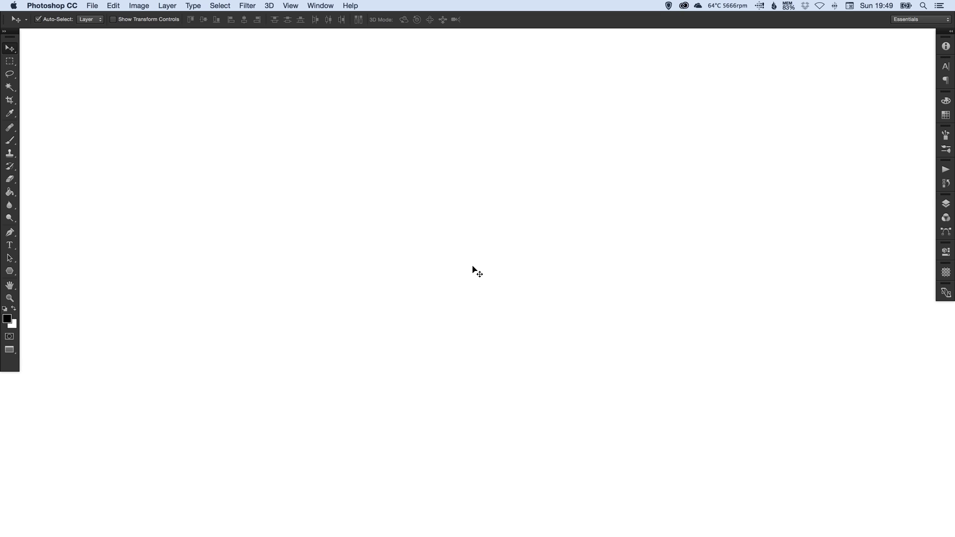
# Add an empty Layer 1 above the Background and bring up the shape tools.
pyautogui.click(946, 204)
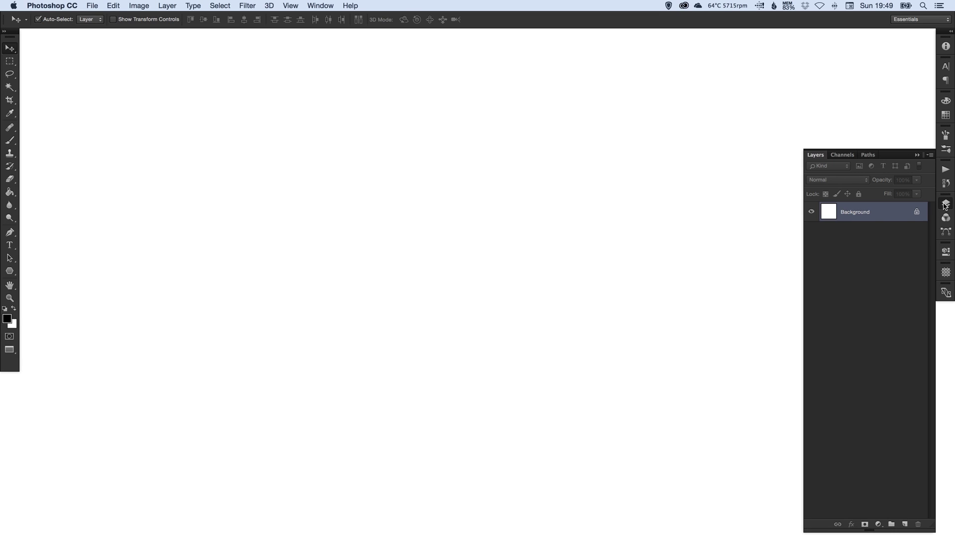
pyautogui.click(905, 525)
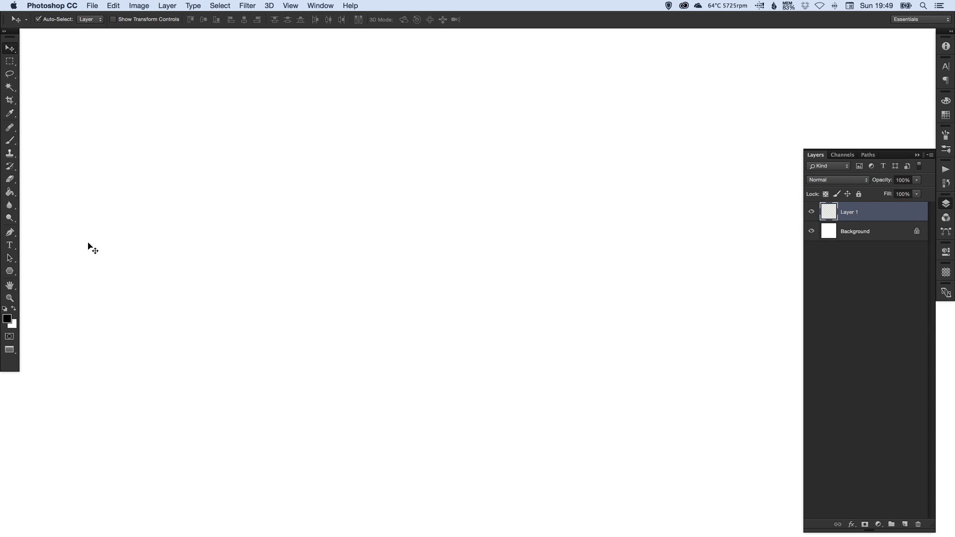
pyautogui.click(10, 271)
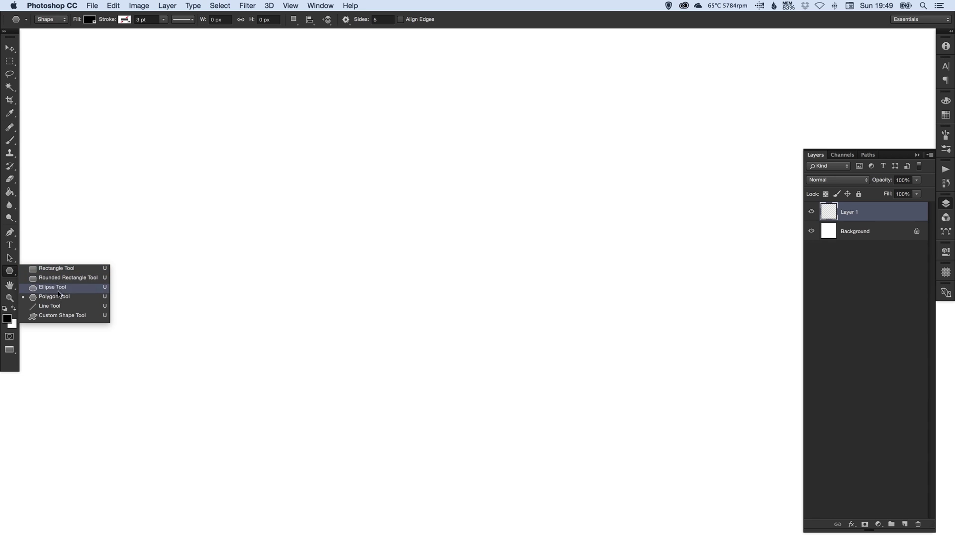
# Choose the Custom Shape tool with a crimson stroke and a white fill.
pyautogui.click(66, 316)
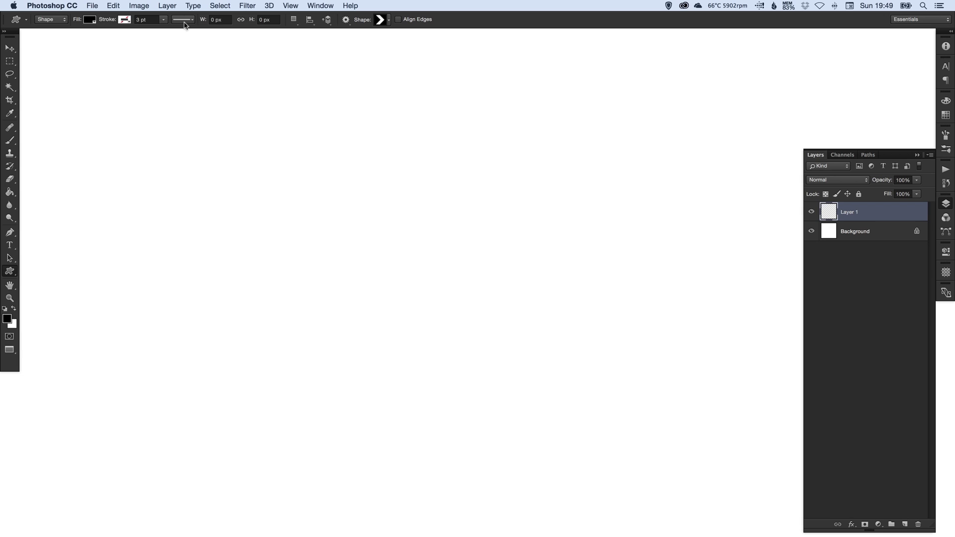
pyautogui.click(126, 19)
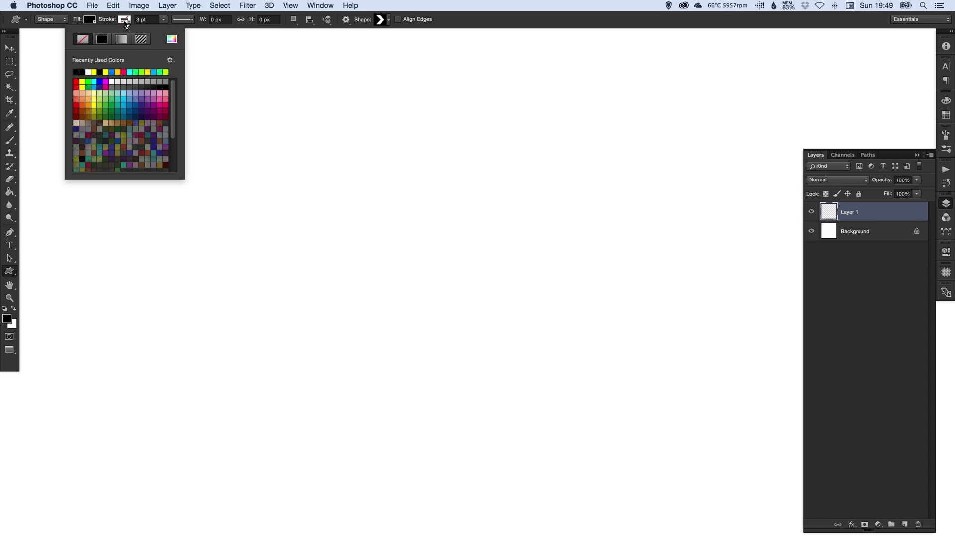
pyautogui.click(124, 72)
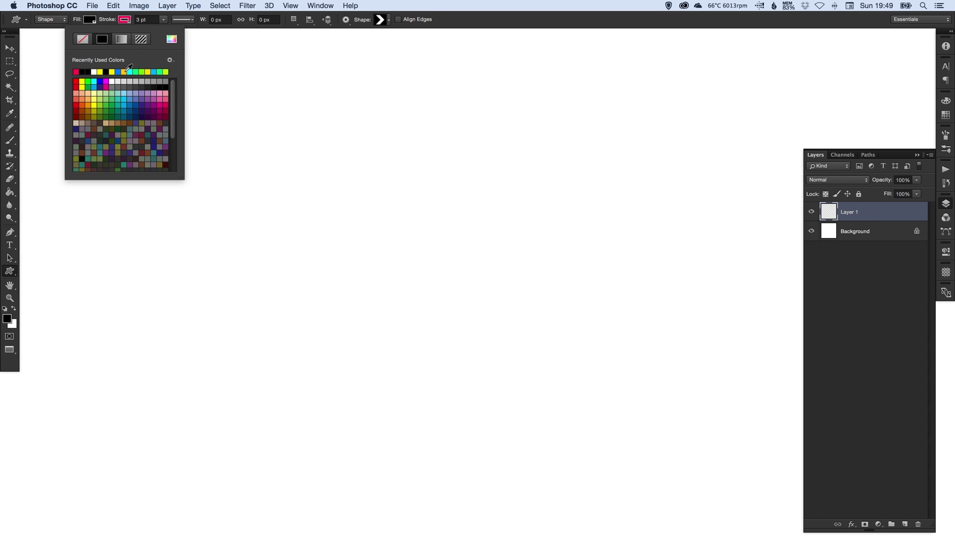
pyautogui.click(93, 22)
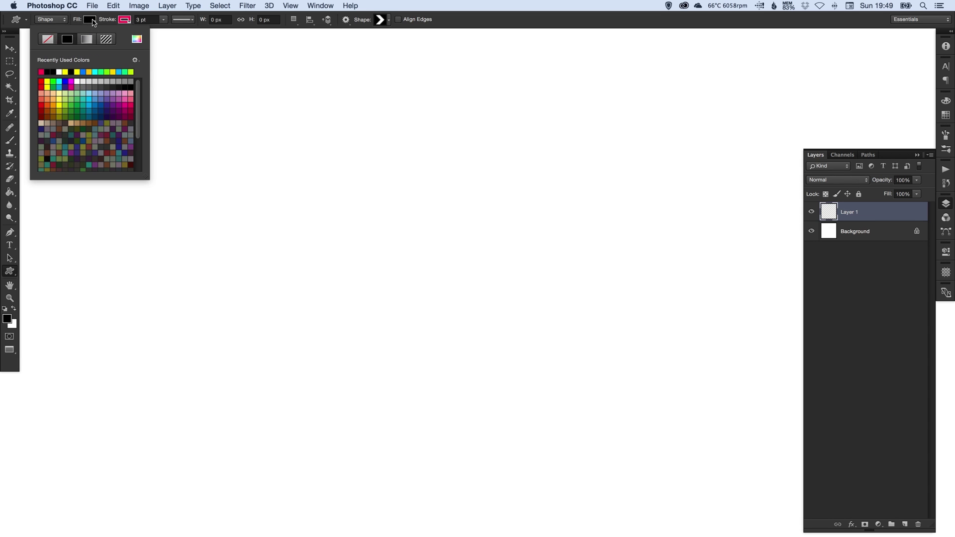
pyautogui.click(61, 72)
# Set the shape stroke width to 5 pt.
pyautogui.click(165, 20)
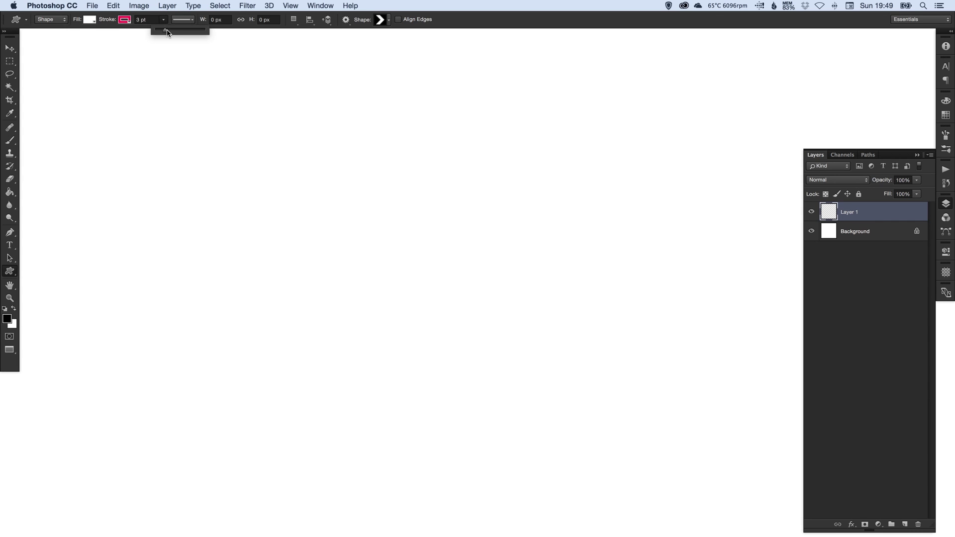
pyautogui.moveTo(167, 33); pyautogui.dragTo(169, 33)
pyautogui.click(155, 19)
pyautogui.write('5')
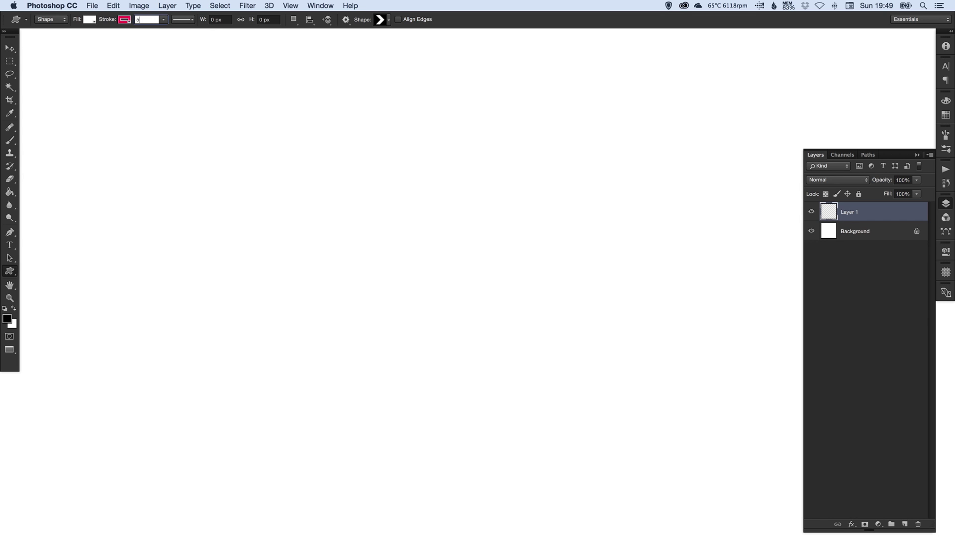
pyautogui.press('Return')
pyautogui.click(189, 23)
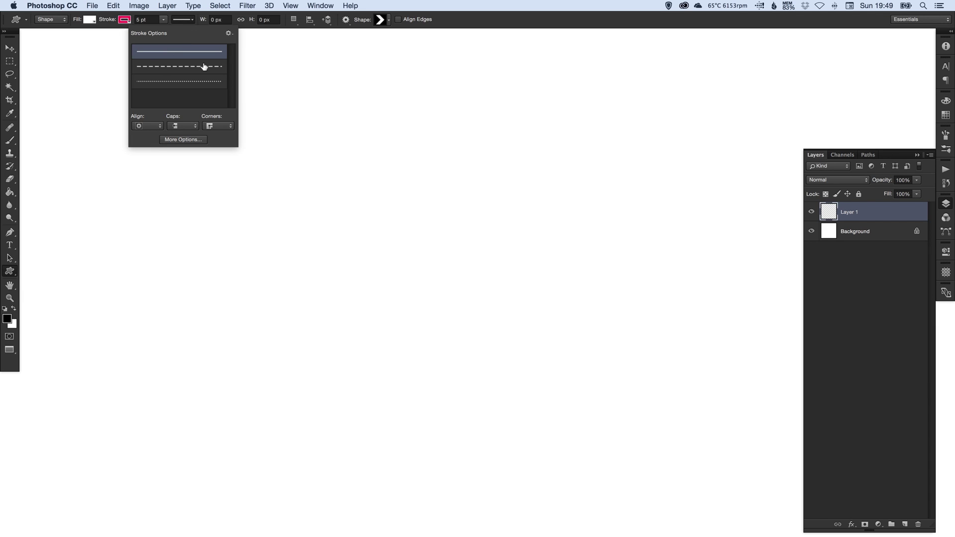
# Give the stroke round caps, Outside alignment and the default corner style.
pyautogui.click(192, 127)
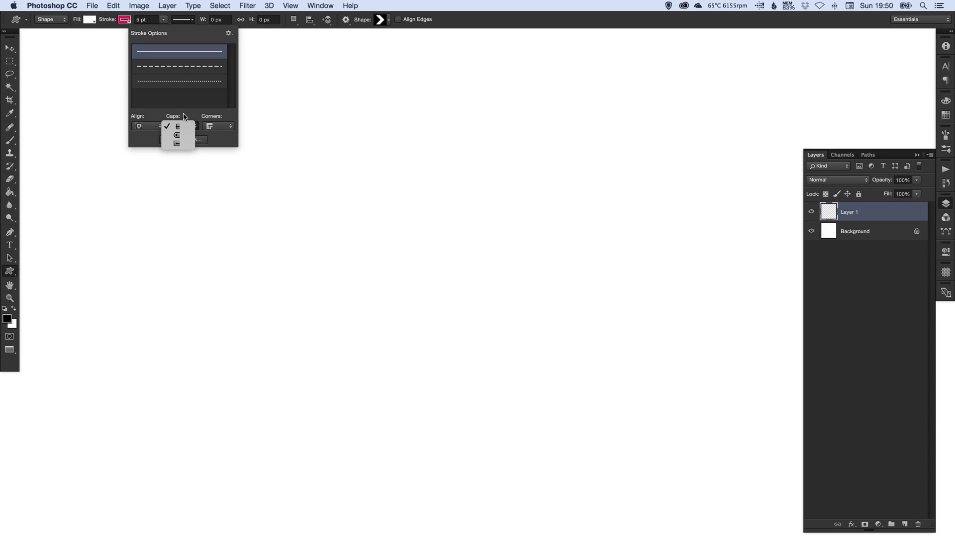
pyautogui.click(177, 134)
pyautogui.click(162, 128)
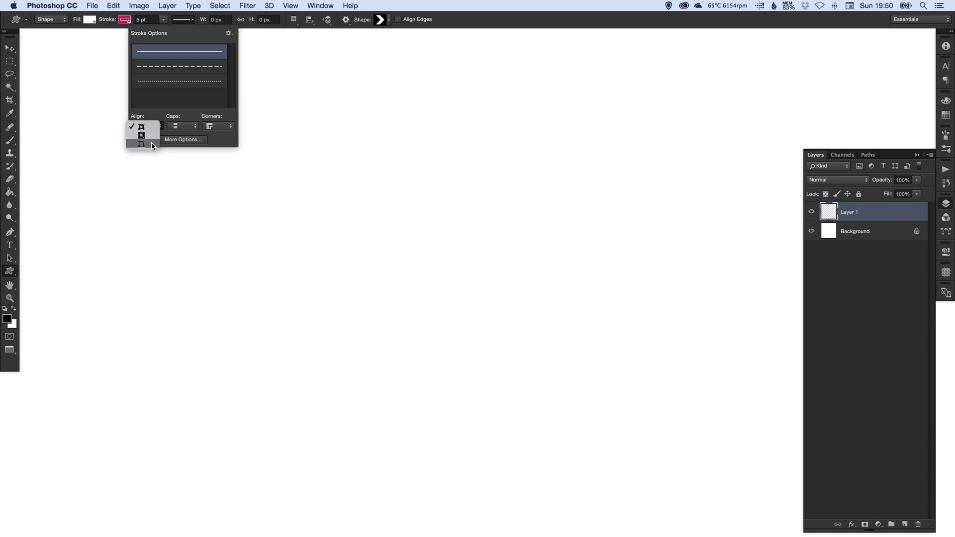
pyautogui.click(151, 143)
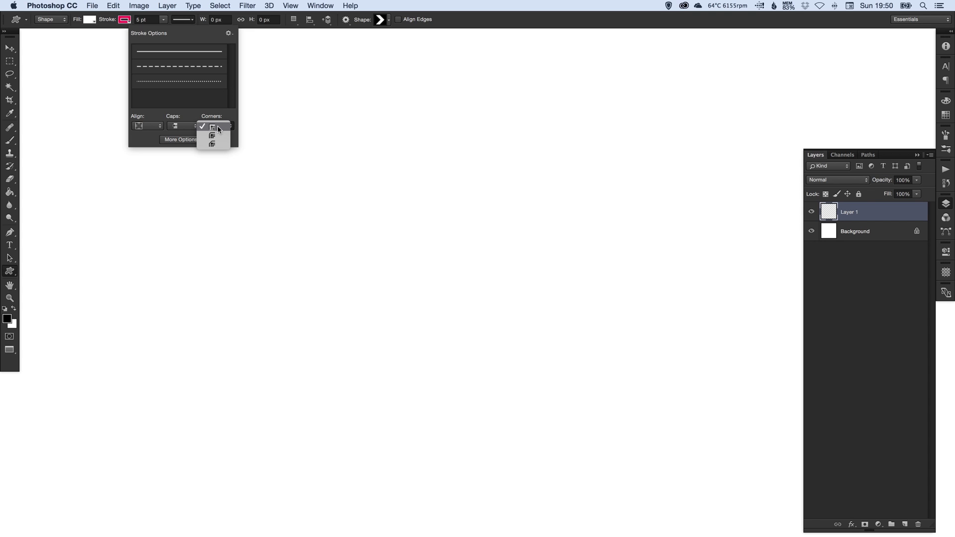
pyautogui.click(219, 126)
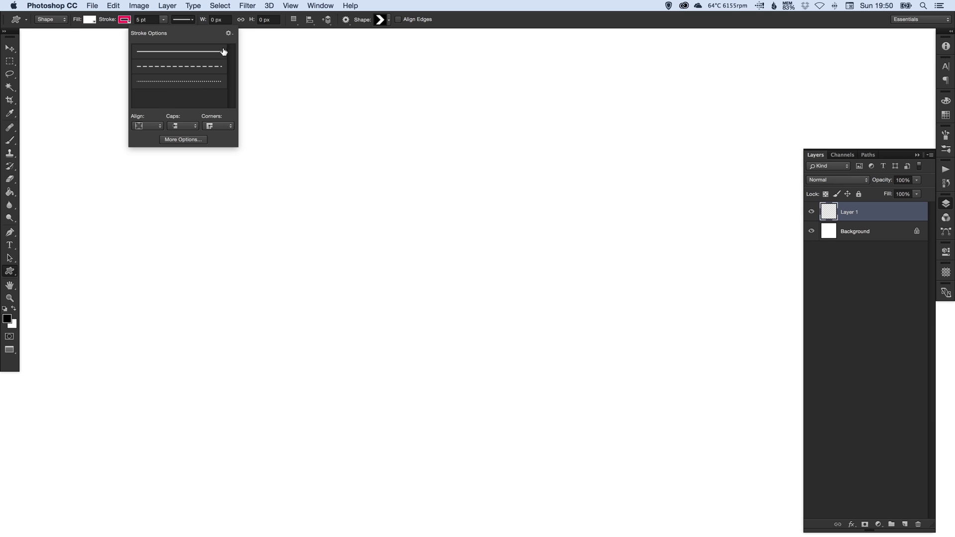
# Append the All shape set to the custom shape picker and enlarge the picker panel.
pyautogui.click(388, 21)
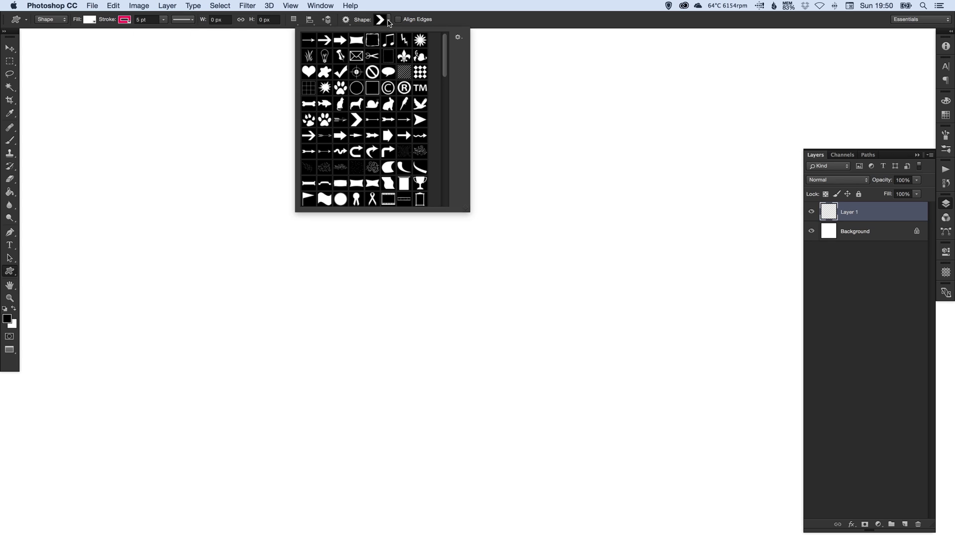
pyautogui.click(458, 37)
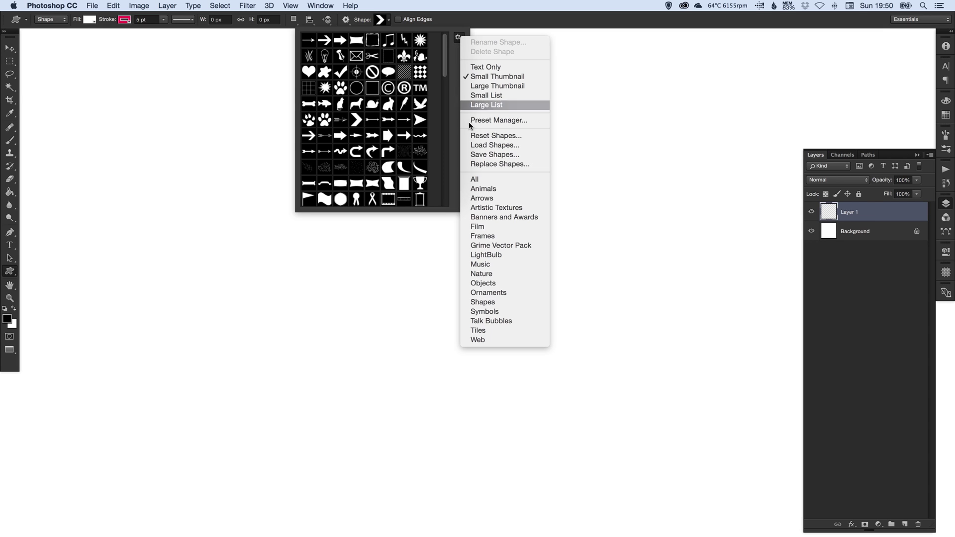
pyautogui.click(503, 179)
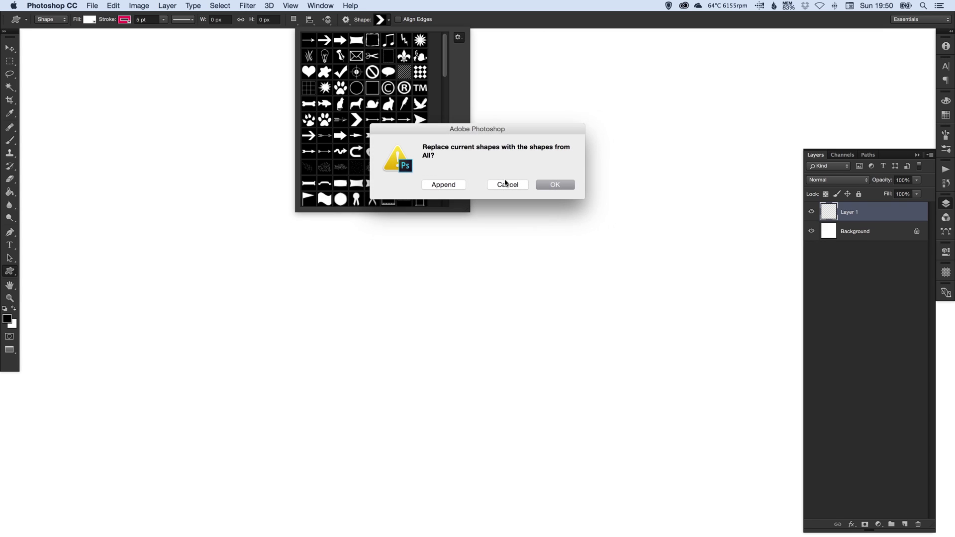
pyautogui.click(441, 184)
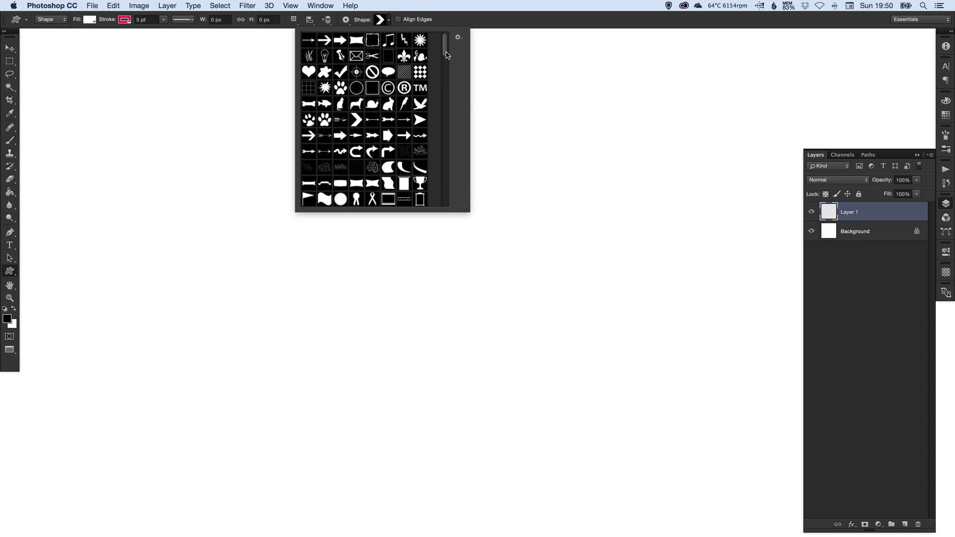
pyautogui.scroll(-10, 440, 74)
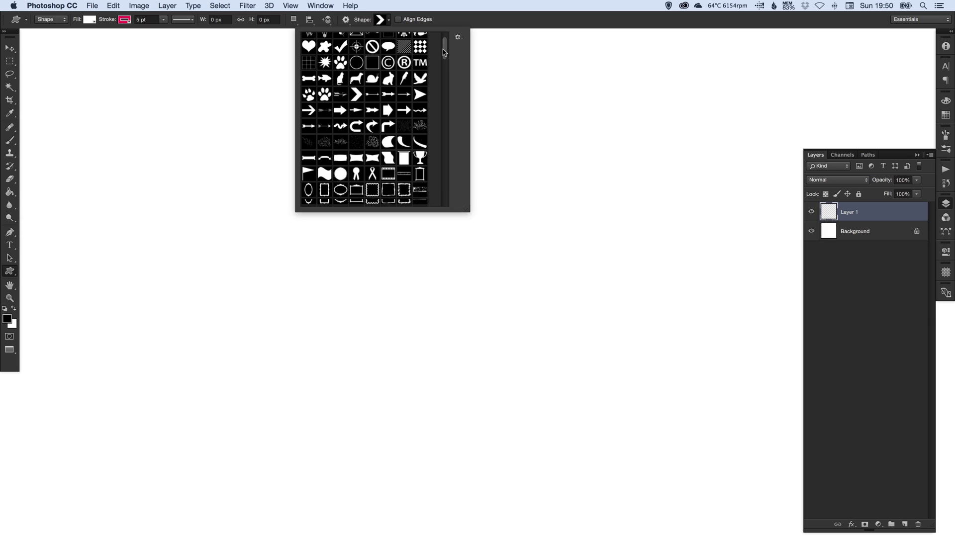
pyautogui.scroll(-10, 438, 73)
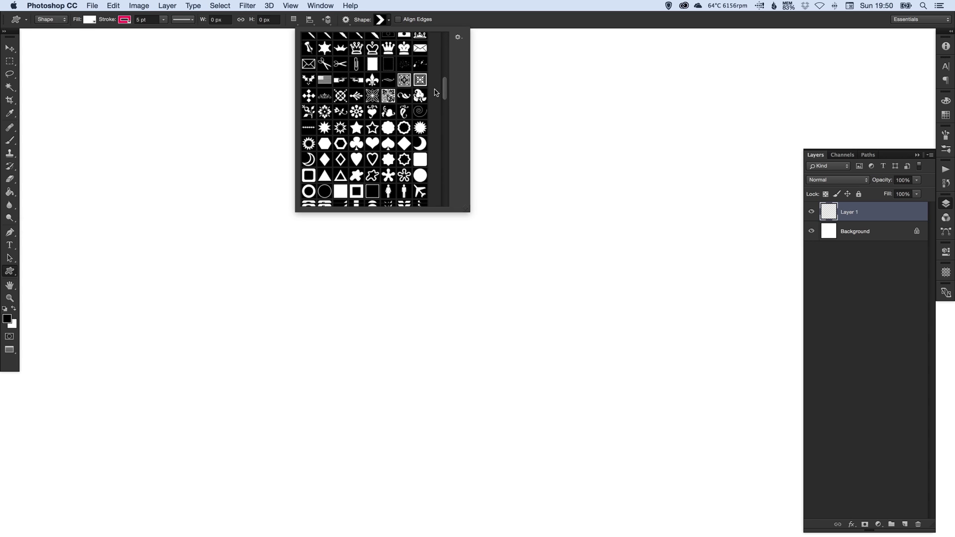
pyautogui.scroll(-4, 434, 107)
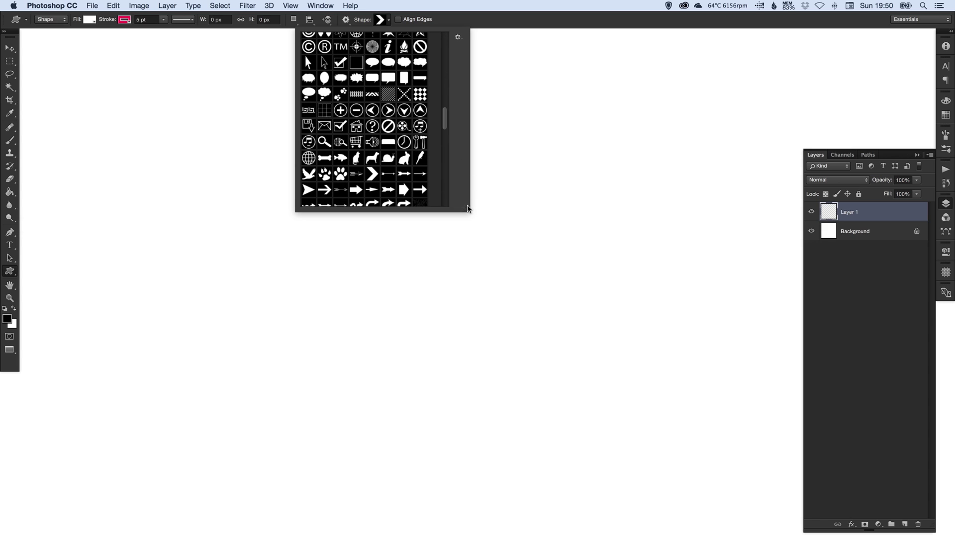
pyautogui.moveTo(468, 208); pyautogui.dragTo(616, 313)
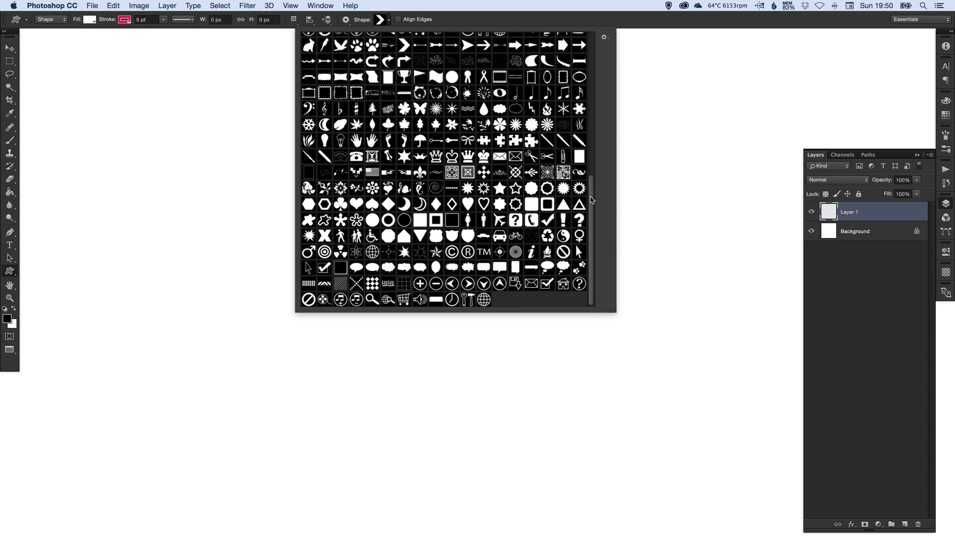
pyautogui.moveTo(591, 200); pyautogui.dragTo(613, 126)
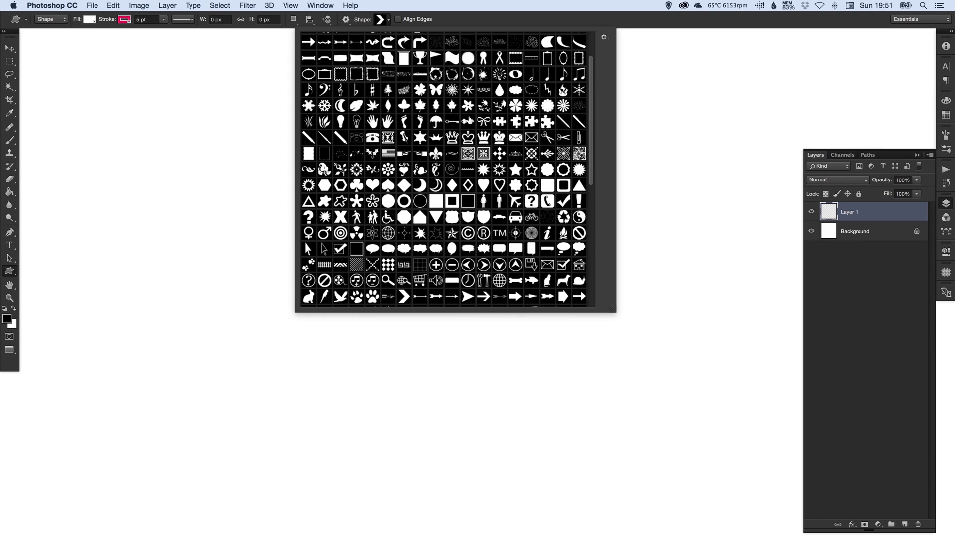
# Select the Key shape and draw it large across the canvas, redrawing until it fits.
pyautogui.click(469, 122)
pyautogui.click(390, 21)
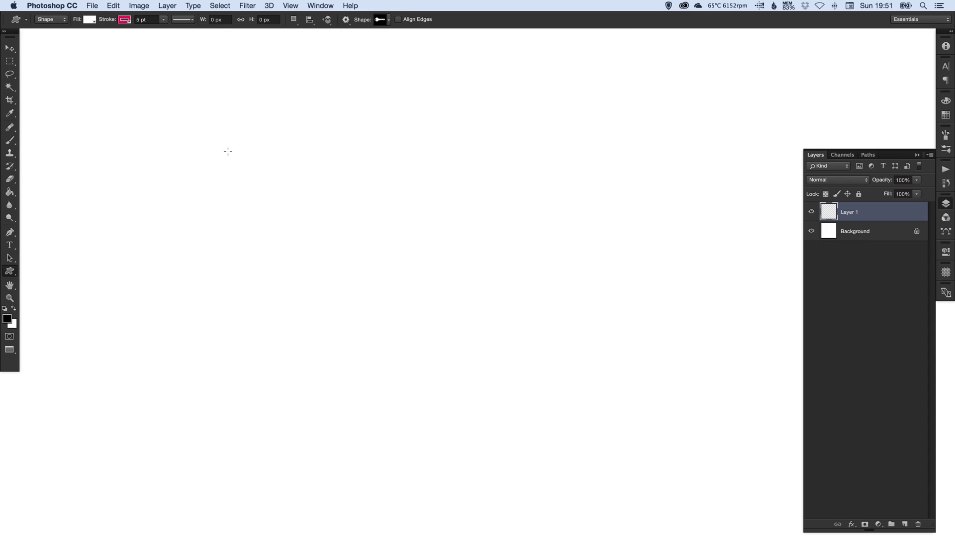
pyautogui.moveTo(177, 129); pyautogui.dragTo(528, 300)
pyautogui.press('super+z')
pyautogui.moveTo(278, 194)
pyautogui.mouseDown()
pyautogui.moveTo(452, 268)
pyautogui.moveTo(311, 213)
pyautogui.moveTo(443, 262)
pyautogui.moveTo(315, 214)
pyautogui.moveTo(443, 256)
pyautogui.moveTo(380, 199)
pyautogui.mouseUp()
pyautogui.press('super+z')
pyautogui.moveTo(270, 156)
pyautogui.mouseDown()
pyautogui.moveTo(464, 240)
pyautogui.moveTo(356, 188)
pyautogui.moveTo(443, 222)
pyautogui.mouseUp()
pyautogui.press('super+z')
pyautogui.moveTo(213, 143); pyautogui.dragTo(663, 395)
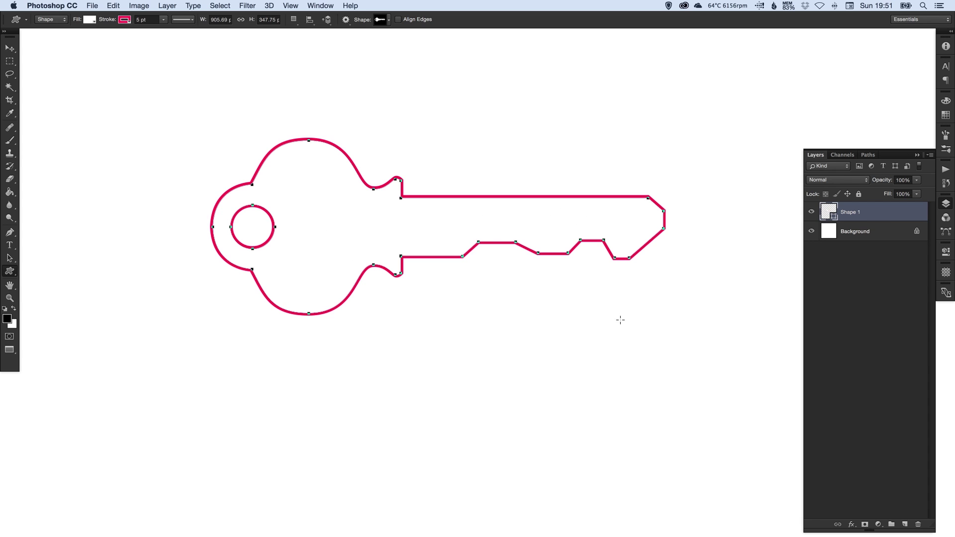
# Commit the key shape and move it slightly right and down.
pyautogui.press('c')
pyautogui.press('v')
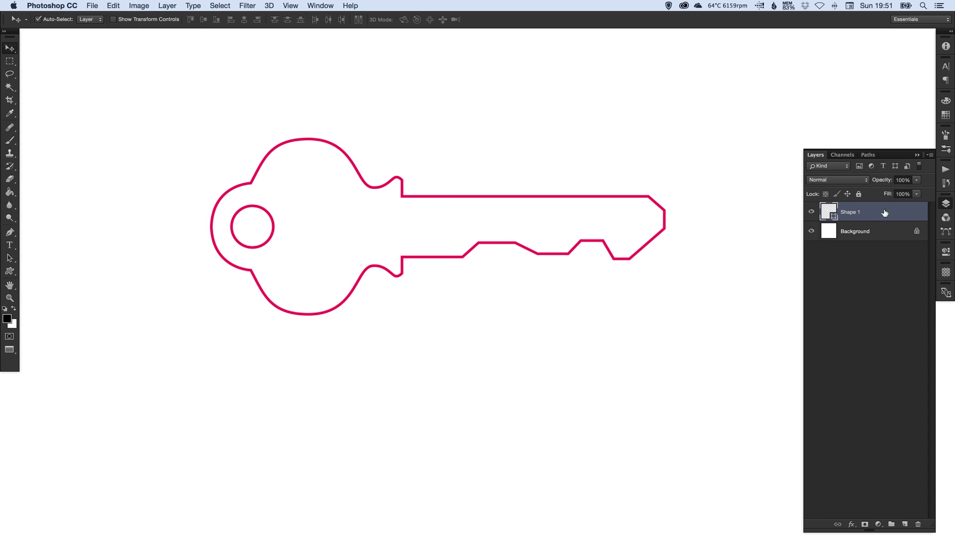
pyautogui.click(947, 204)
pyautogui.moveTo(559, 205); pyautogui.dragTo(594, 224)
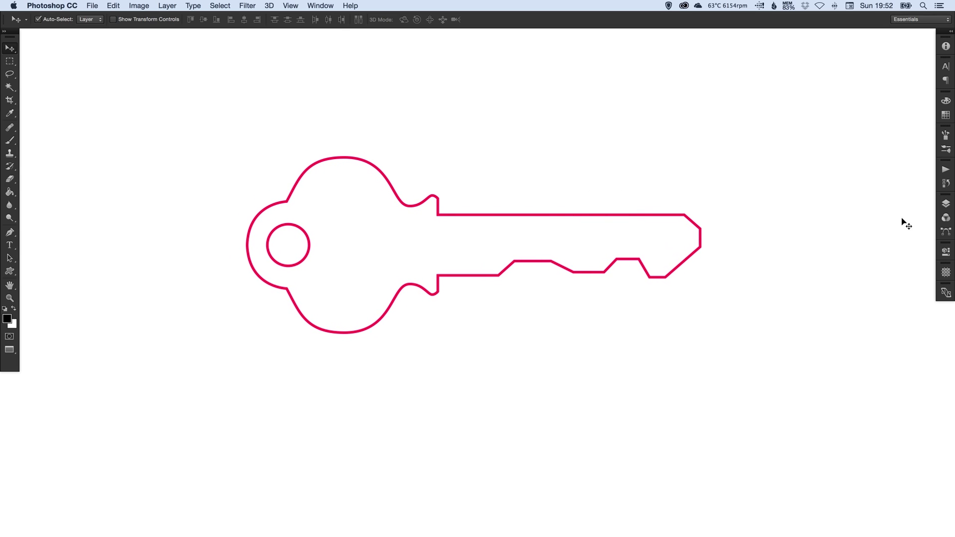
pyautogui.click(947, 204)
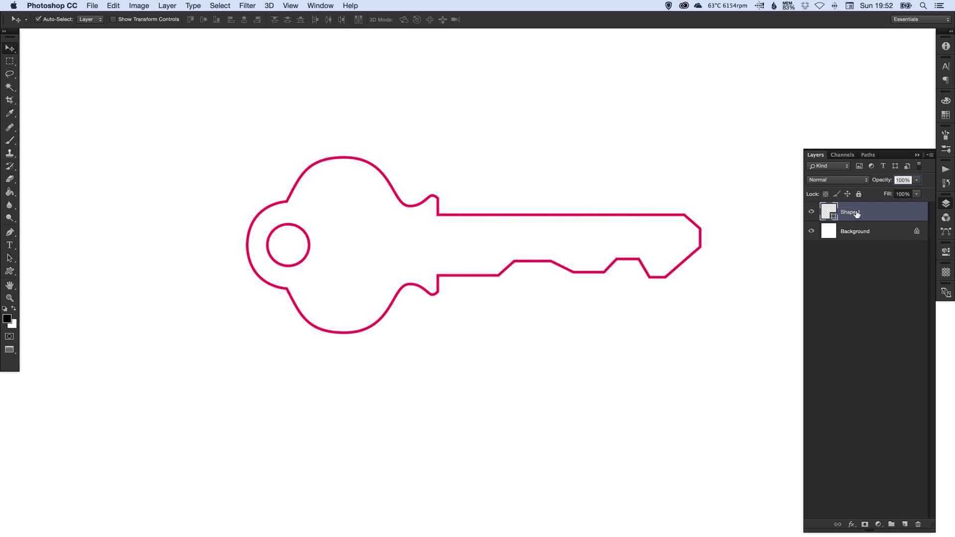
# Select the key path and make its outline dotted.
pyautogui.click(9, 258)
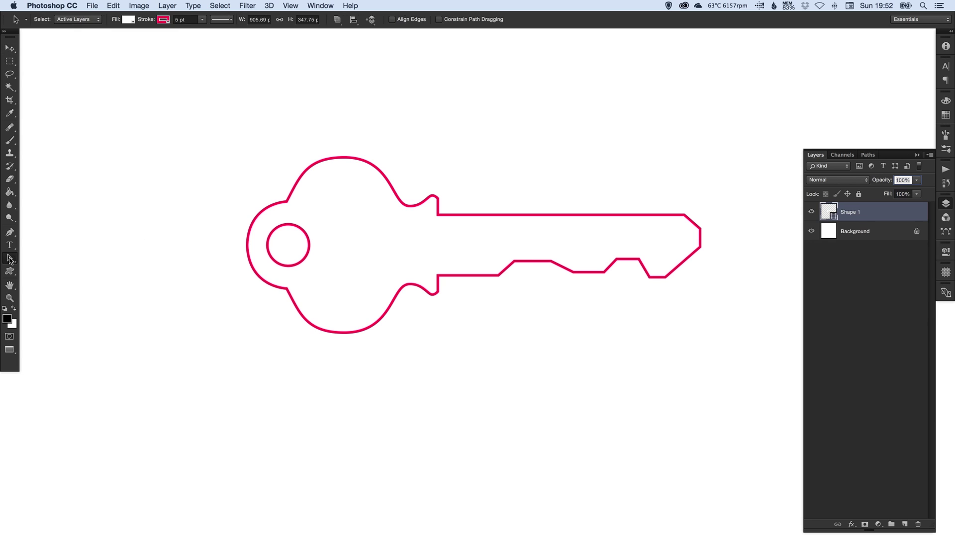
pyautogui.click(25, 264)
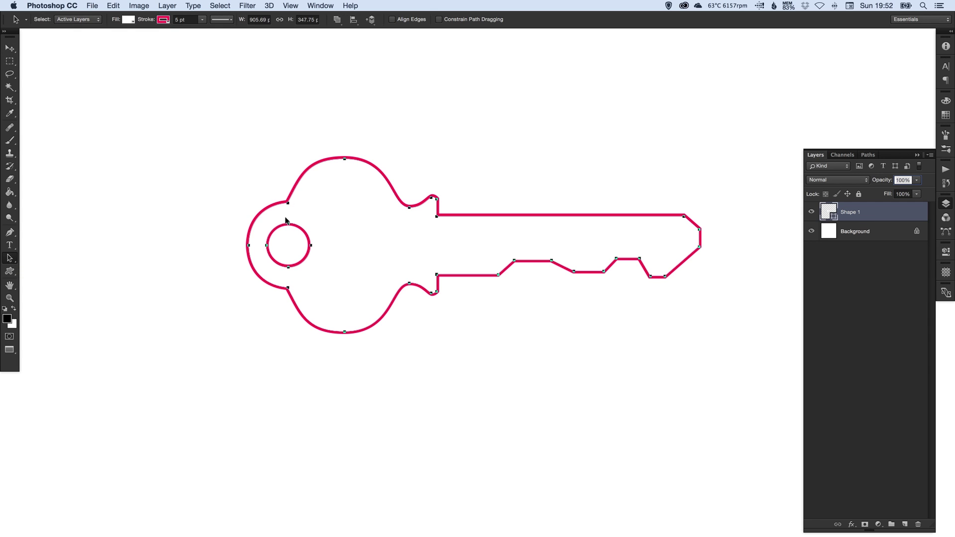
pyautogui.click(452, 172)
pyautogui.click(227, 20)
pyautogui.click(212, 82)
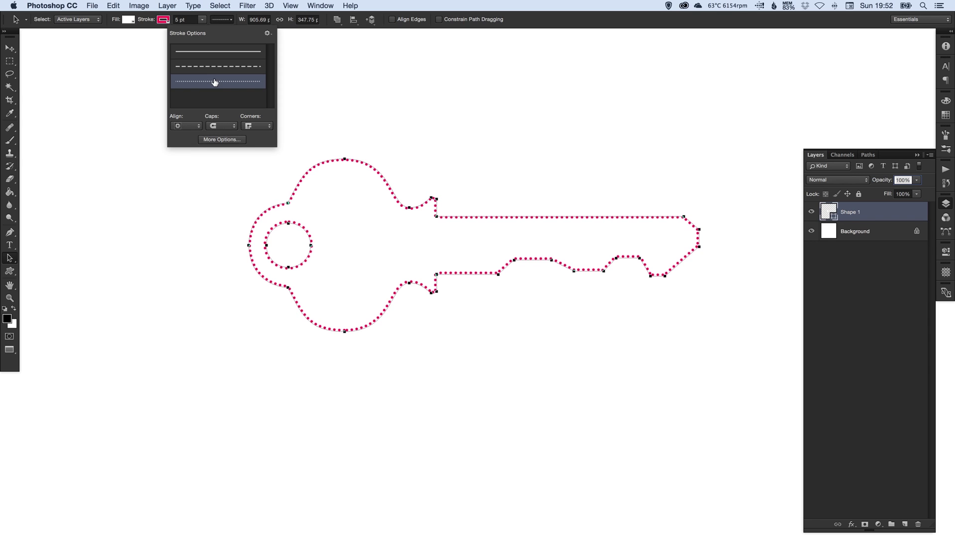
pyautogui.click(443, 146)
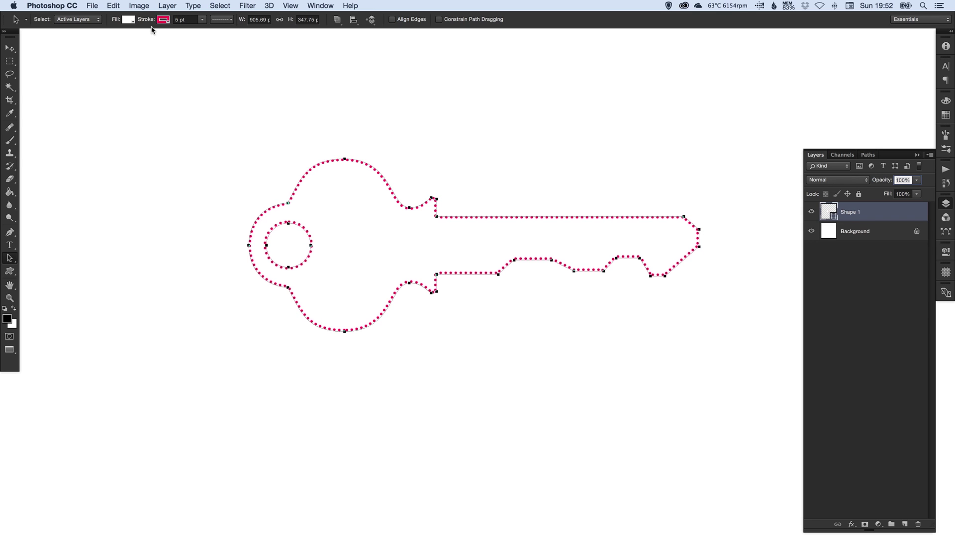
# Color the key's outline lime green and fill it with light teal.
pyautogui.click(165, 21)
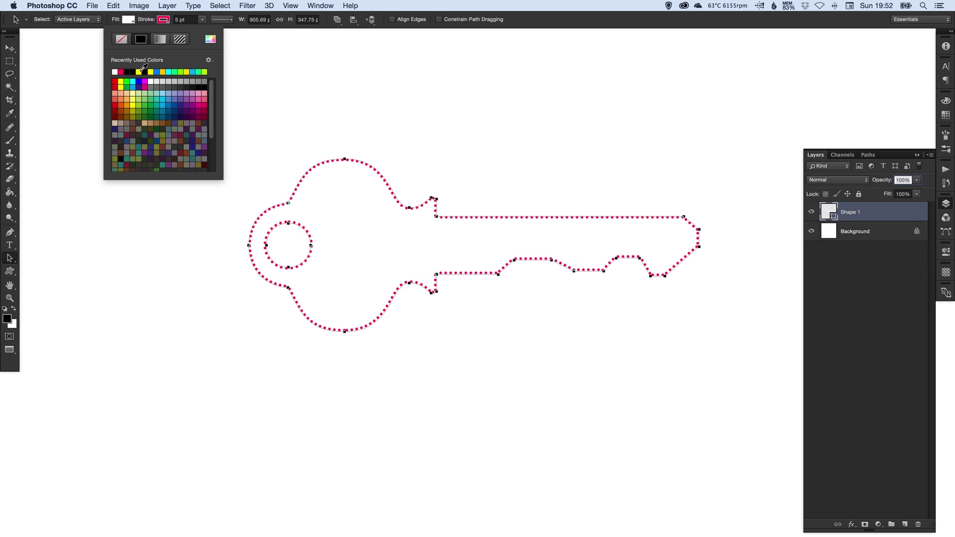
pyautogui.click(204, 72)
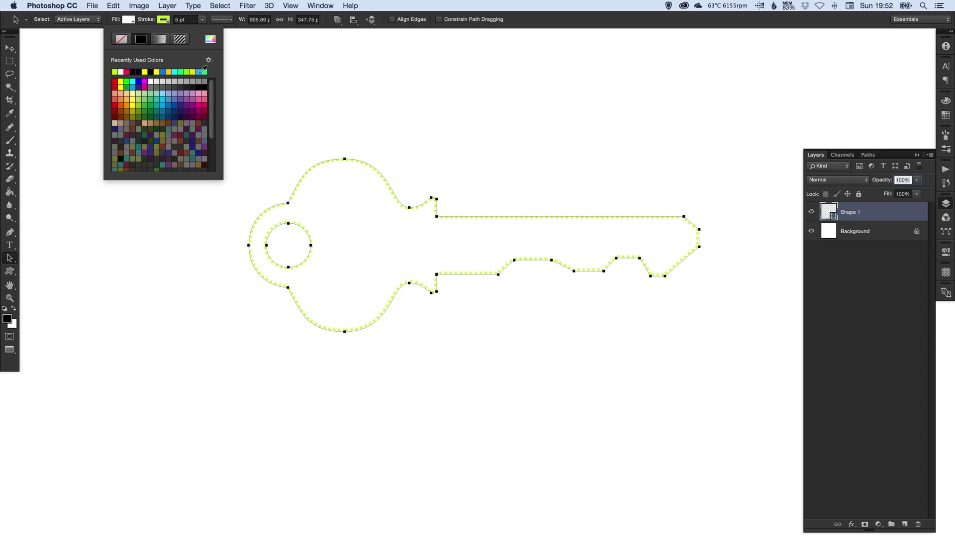
pyautogui.click(132, 21)
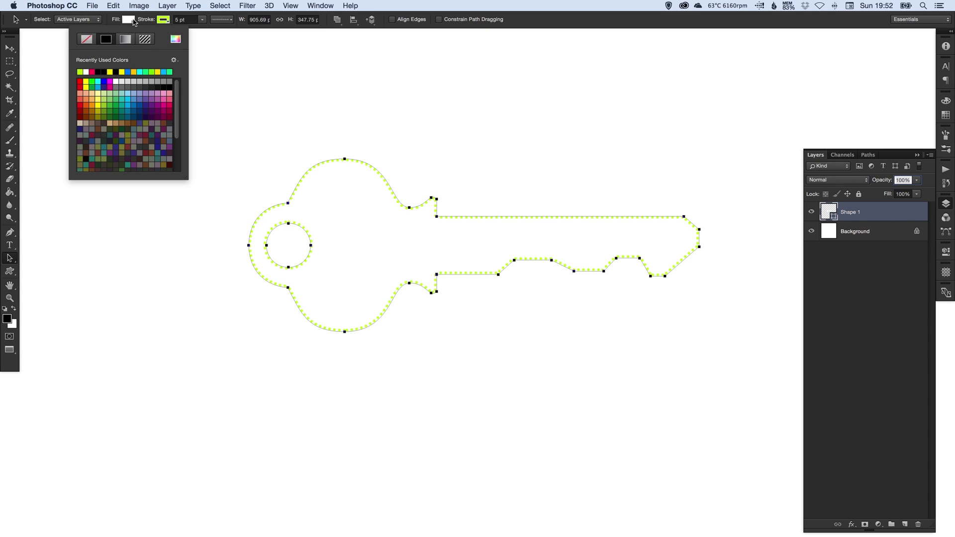
pyautogui.click(127, 81)
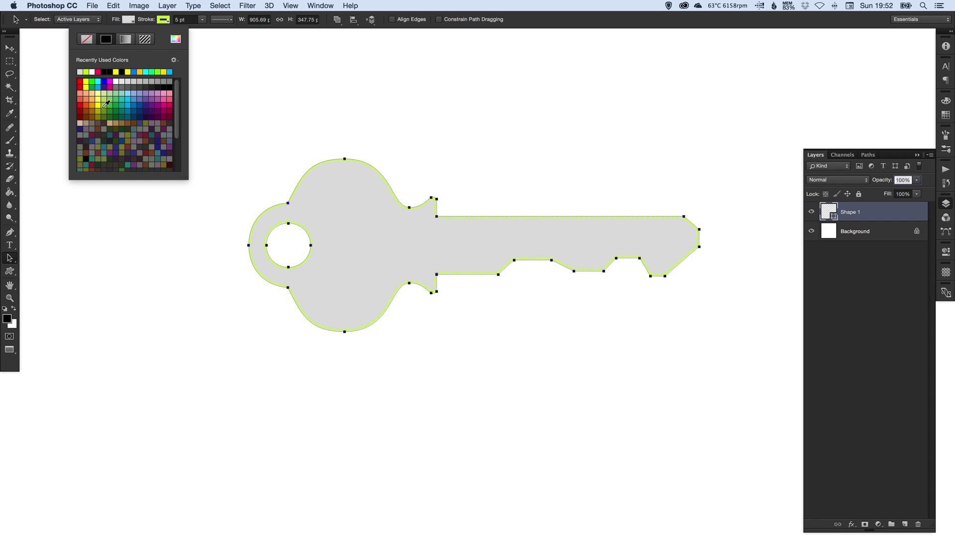
pyautogui.click(105, 94)
pyautogui.click(128, 93)
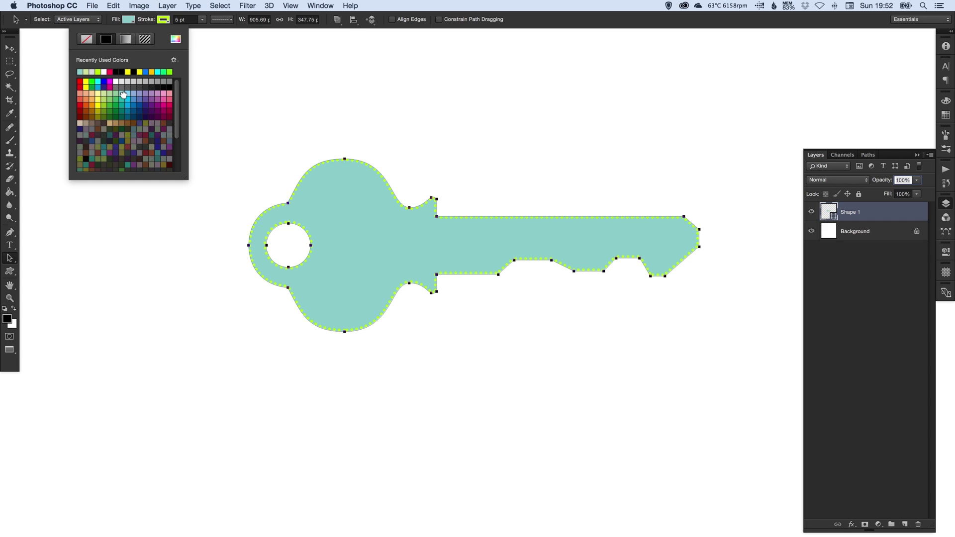
pyautogui.click(133, 21)
pyautogui.click(424, 156)
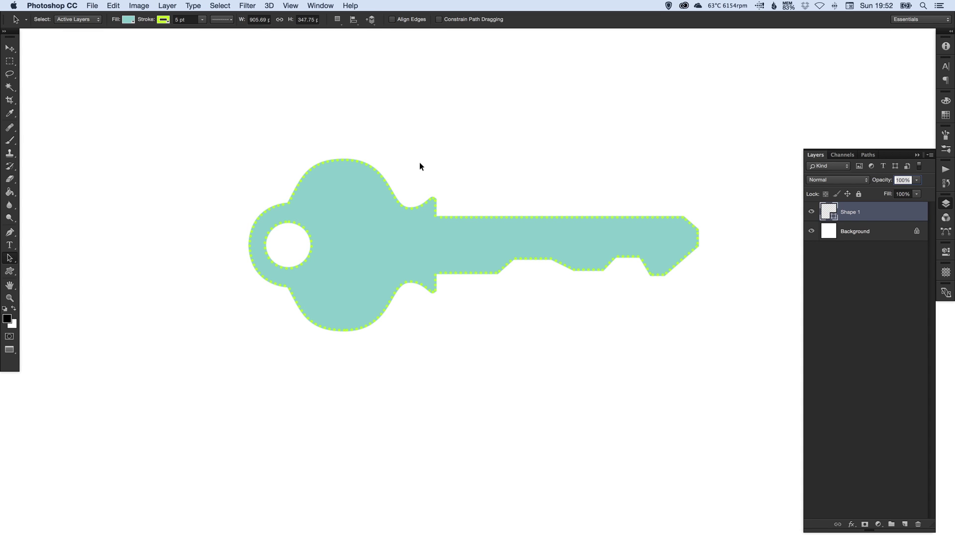
# Nudge the key left and change its fill to darker teal 3b9693.
pyautogui.press('v')
pyautogui.moveTo(505, 232); pyautogui.dragTo(463, 245)
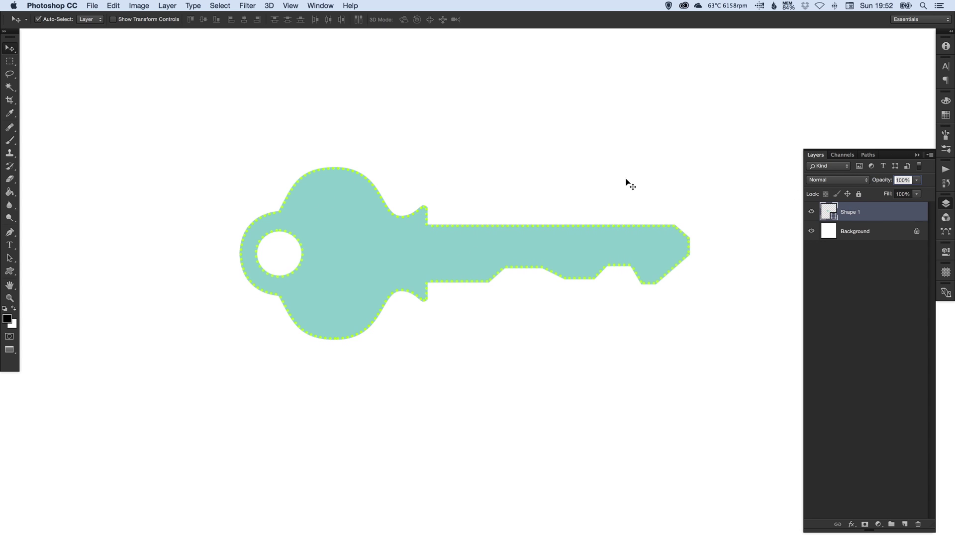
pyautogui.doubleClick(830, 211)
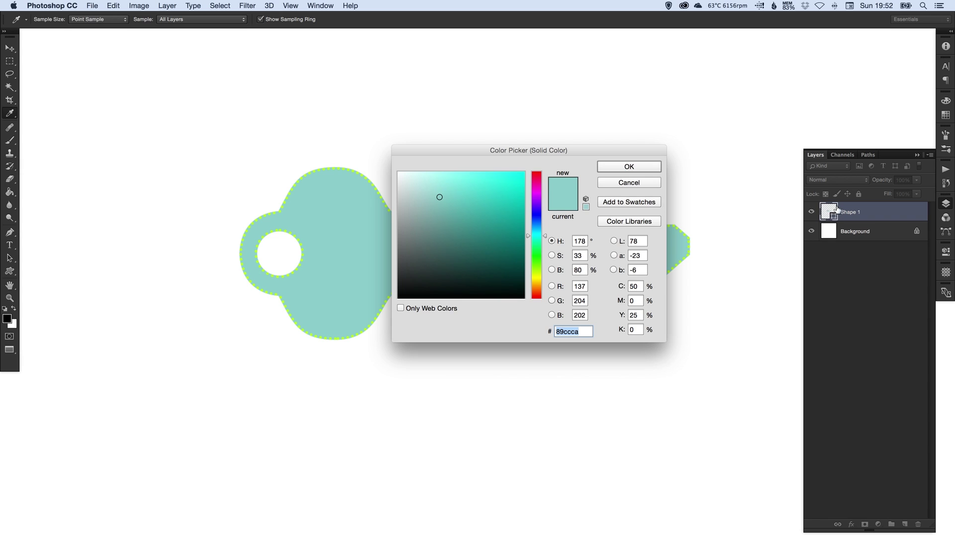
pyautogui.moveTo(462, 215)
pyautogui.mouseDown()
pyautogui.moveTo(448, 205)
pyautogui.moveTo(474, 224)
pyautogui.mouseUp()
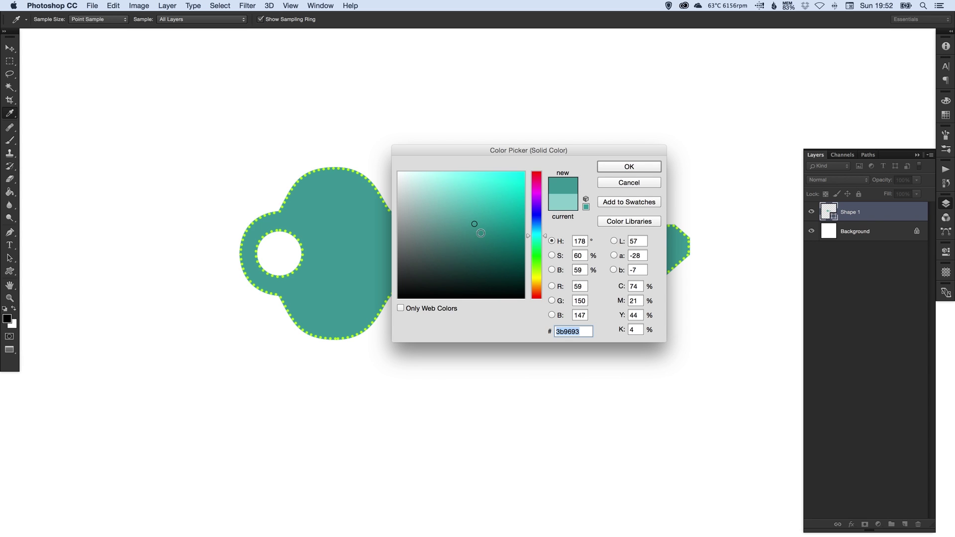
pyautogui.click(629, 167)
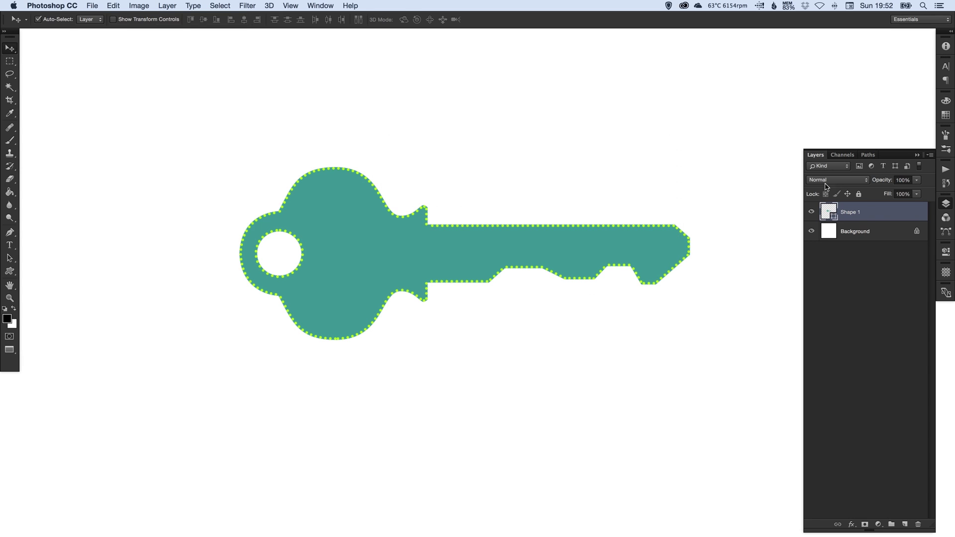
pyautogui.click(946, 203)
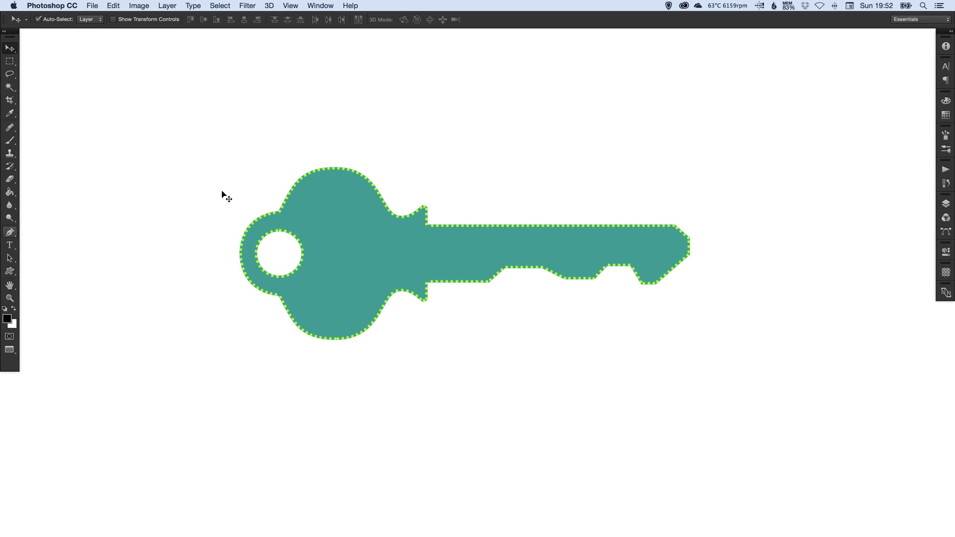
# Try reshaping the key head's curves with the Direct Selection tool, then undo both edits.
pyautogui.click(945, 205)
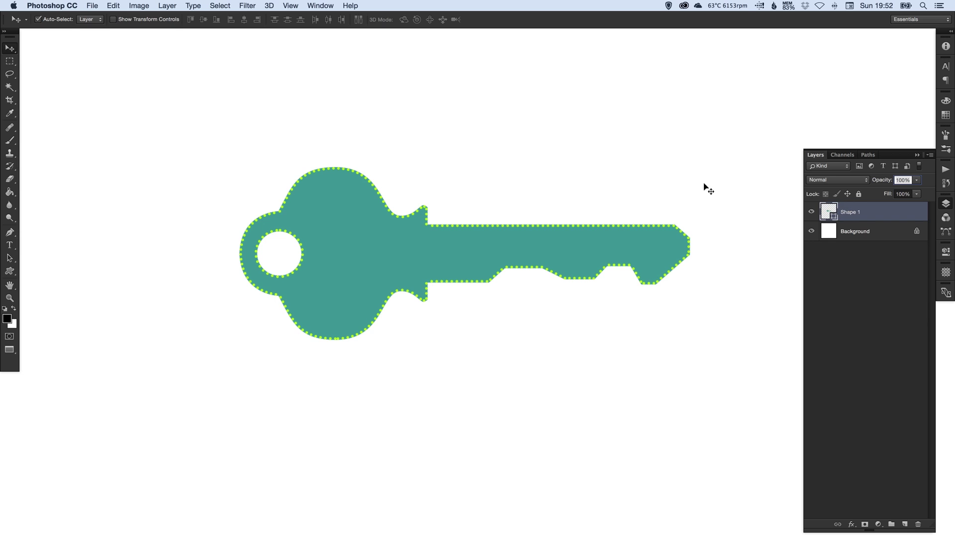
pyautogui.click(10, 262)
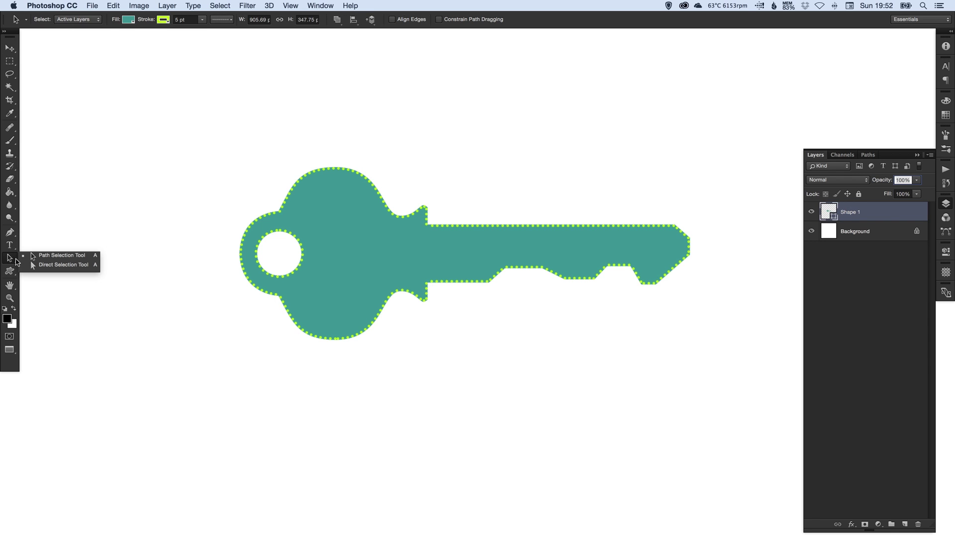
pyautogui.click(40, 266)
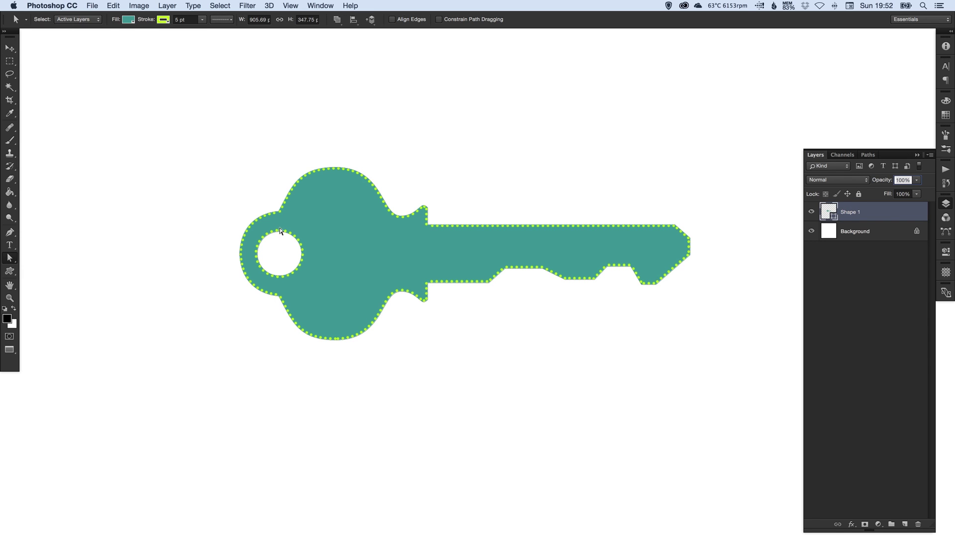
pyautogui.click(277, 211)
pyautogui.moveTo(298, 168); pyautogui.dragTo(142, 154)
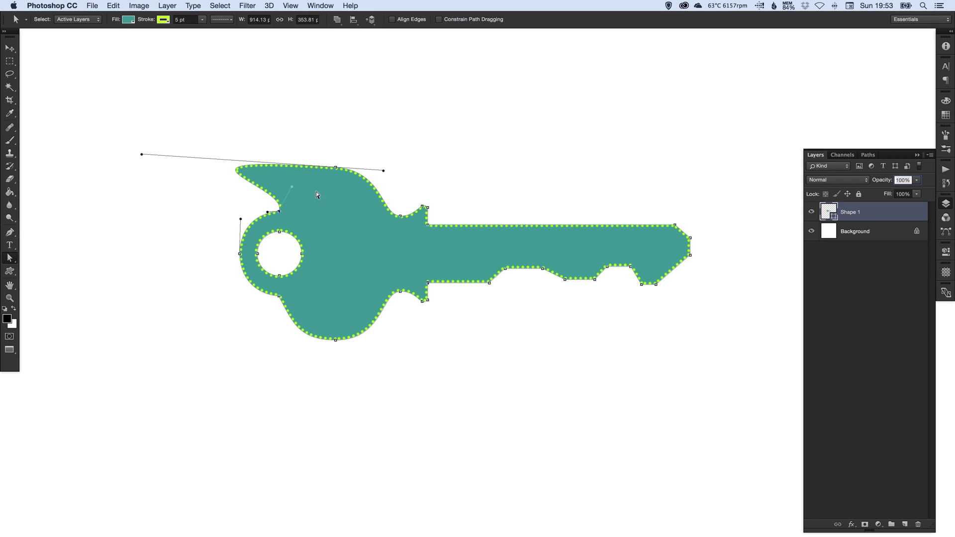
pyautogui.press('super+z')
pyautogui.moveTo(241, 219); pyautogui.dragTo(199, 213)
pyautogui.press('super+z')
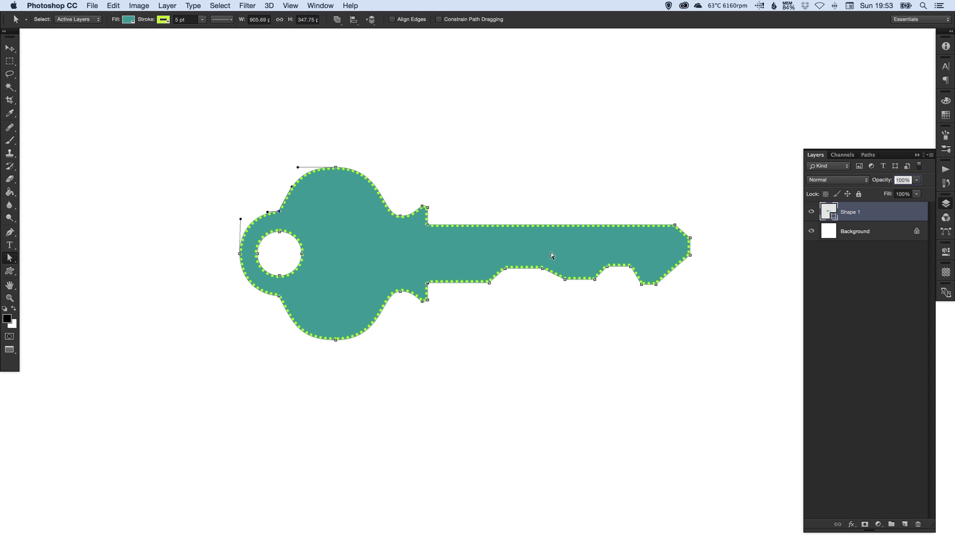